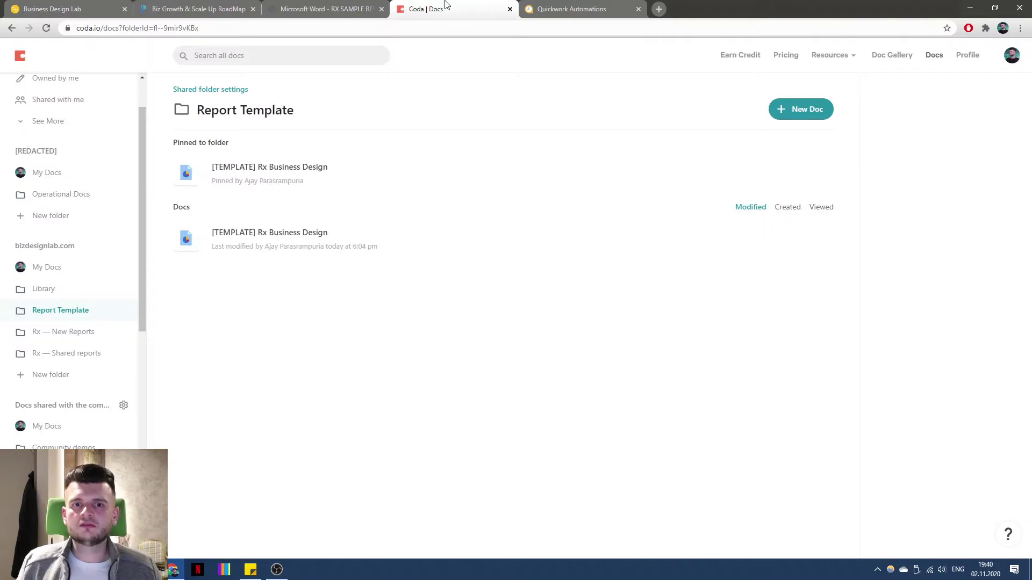
Switch to Quickwork and examine the request body of the "Insert data into copied doc" step in the Biz Narrative form submission journey.
{"action": "left_click", "coordinate": [212, 10]}
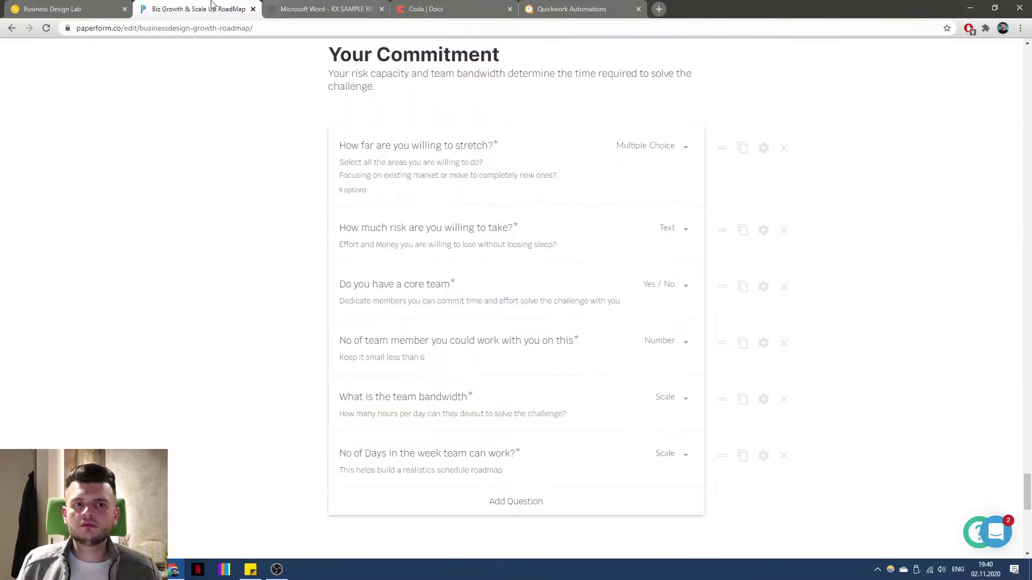
{"action": "left_click", "coordinate": [428, 6]}
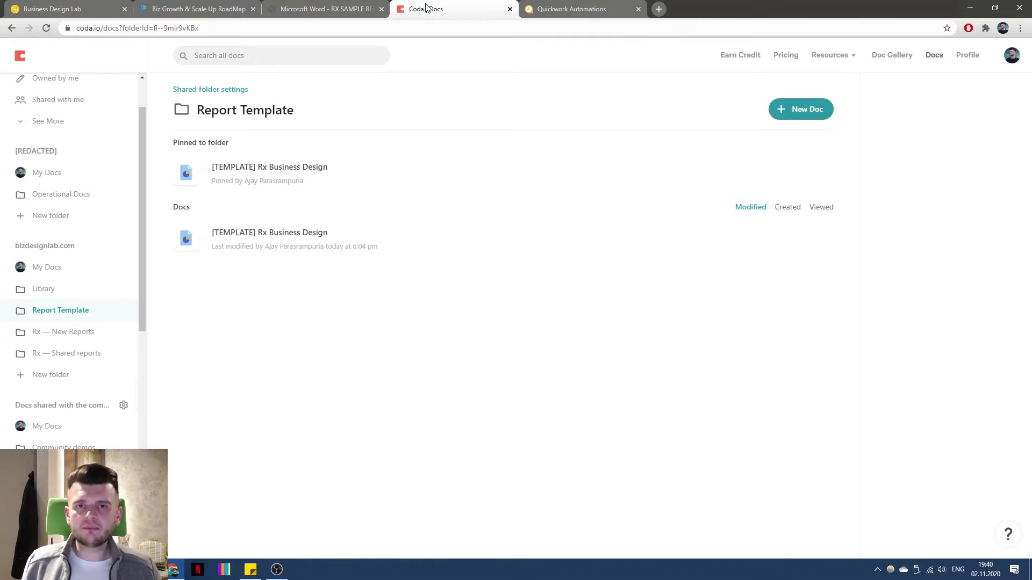
{"action": "left_click", "coordinate": [553, 9]}
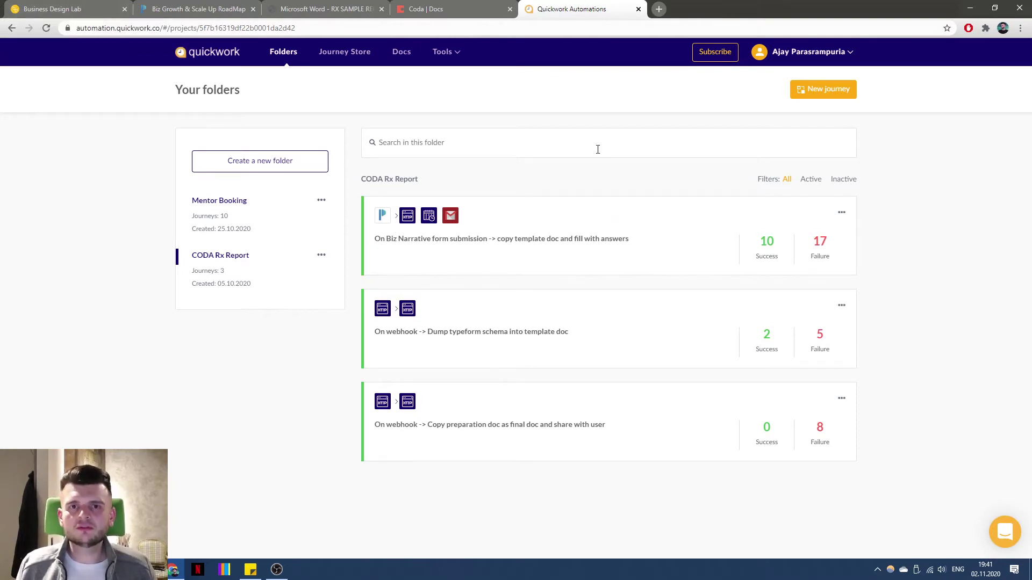
{"action": "left_click", "coordinate": [573, 229]}
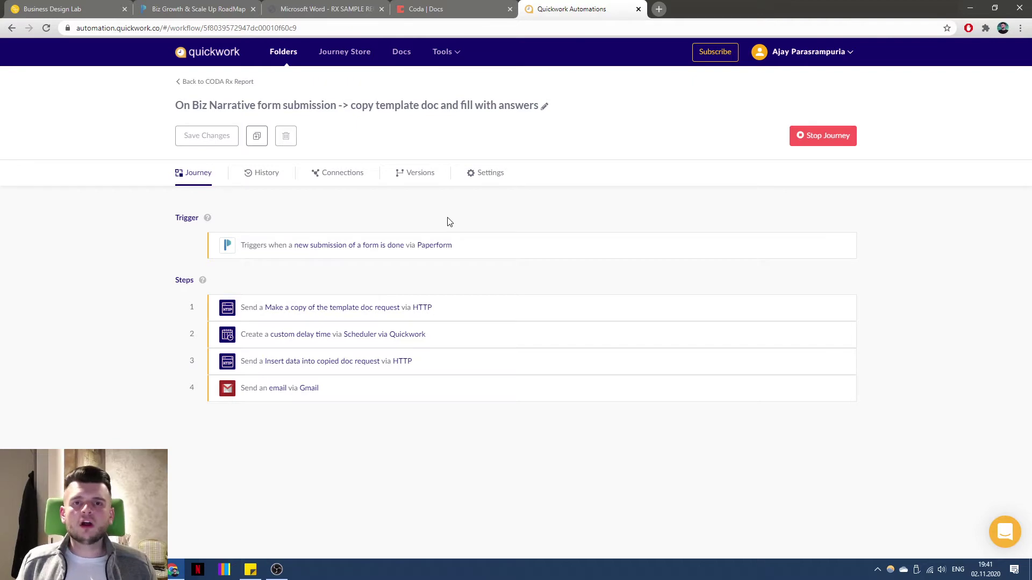
{"action": "left_click", "coordinate": [376, 363]}
{"action": "scroll", "coordinate": [529, 330], "scroll_direction": "down", "scroll_amount": 7}
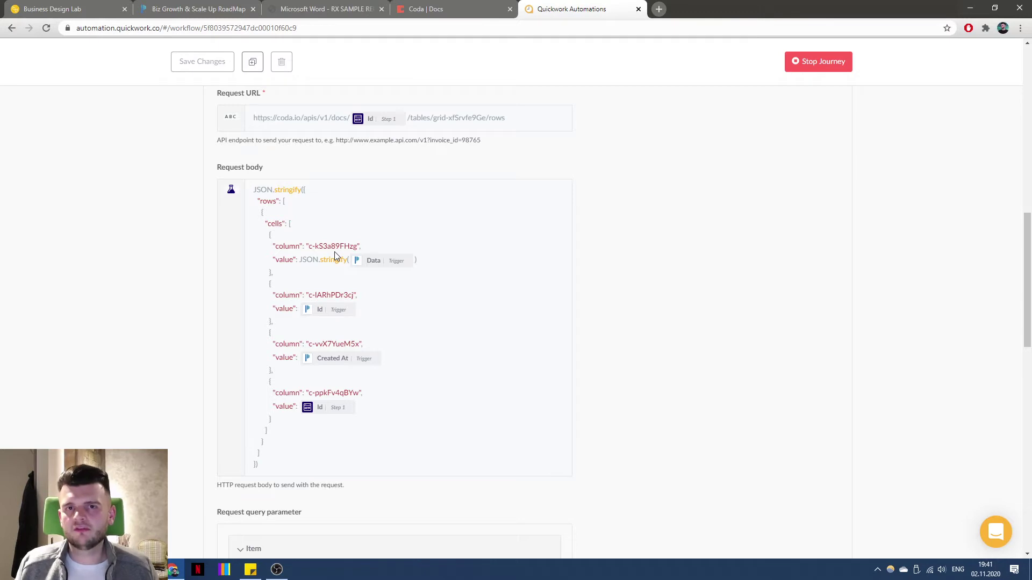
{"action": "key", "text": "alt+Left"}
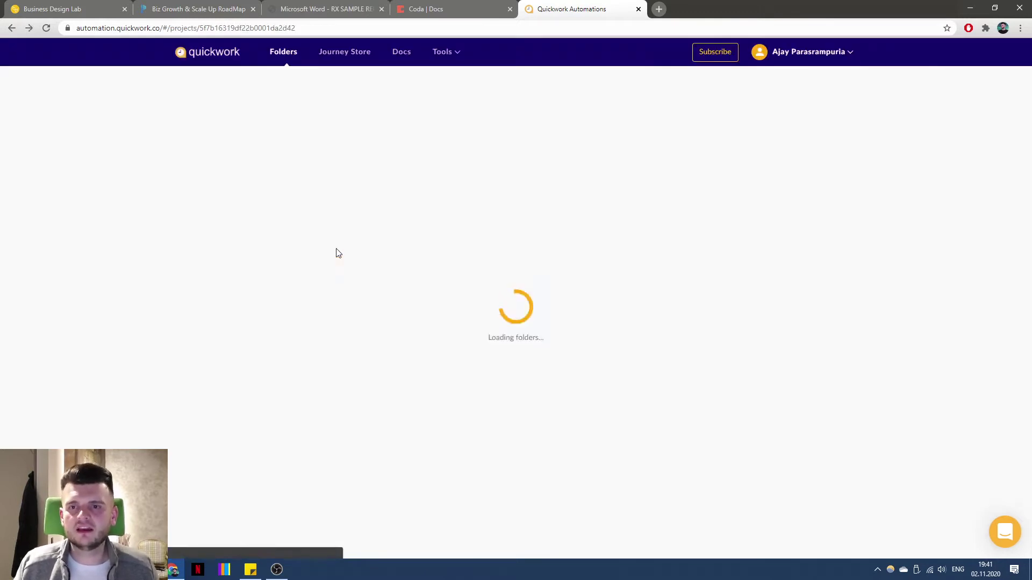
Open the pinned [TEMPLATE] Rx Business Design doc from Coda's Report Template folder in a separate tab and view it.
{"action": "left_click", "coordinate": [426, 9]}
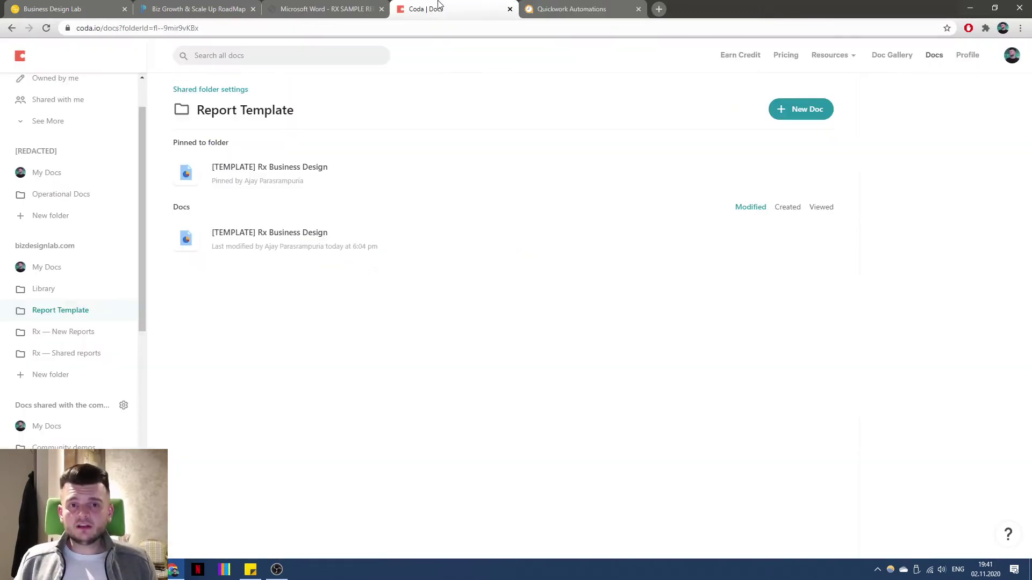
{"action": "middle_click", "coordinate": [295, 171]}
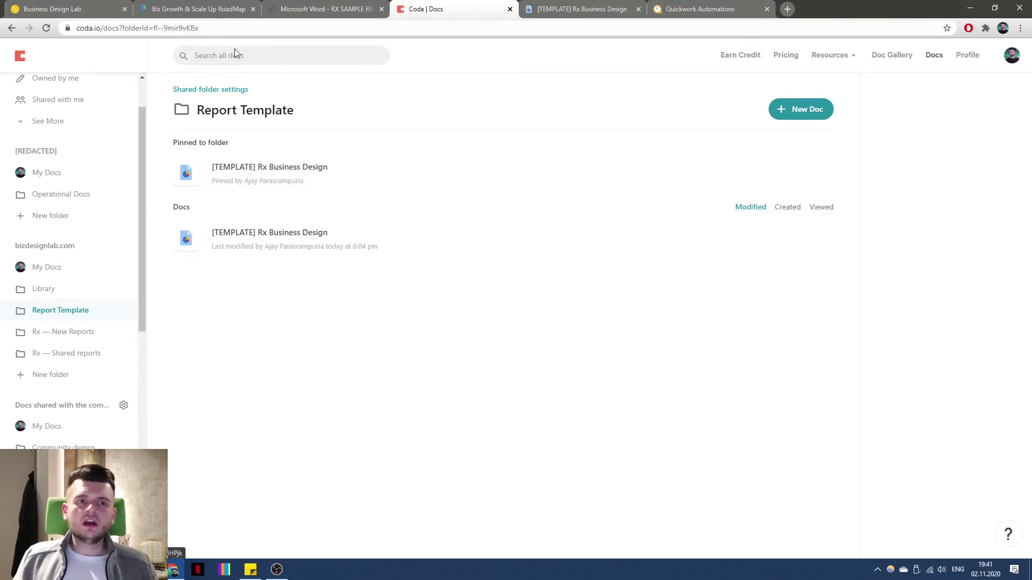
{"action": "left_click", "coordinate": [197, 9]}
{"action": "left_click", "coordinate": [538, 8]}
{"action": "left_click", "coordinate": [696, 8]}
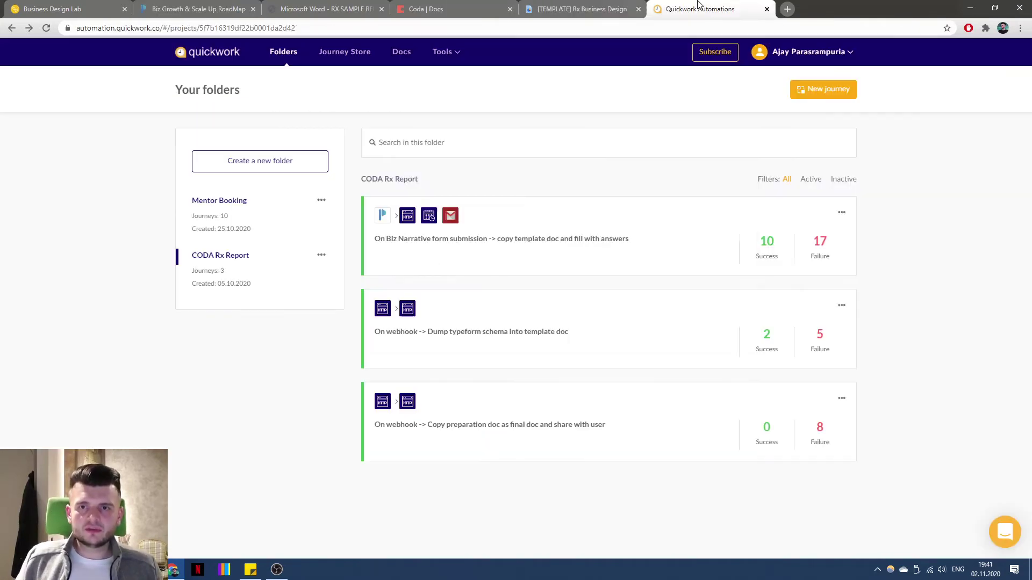
{"action": "left_click", "coordinate": [553, 10]}
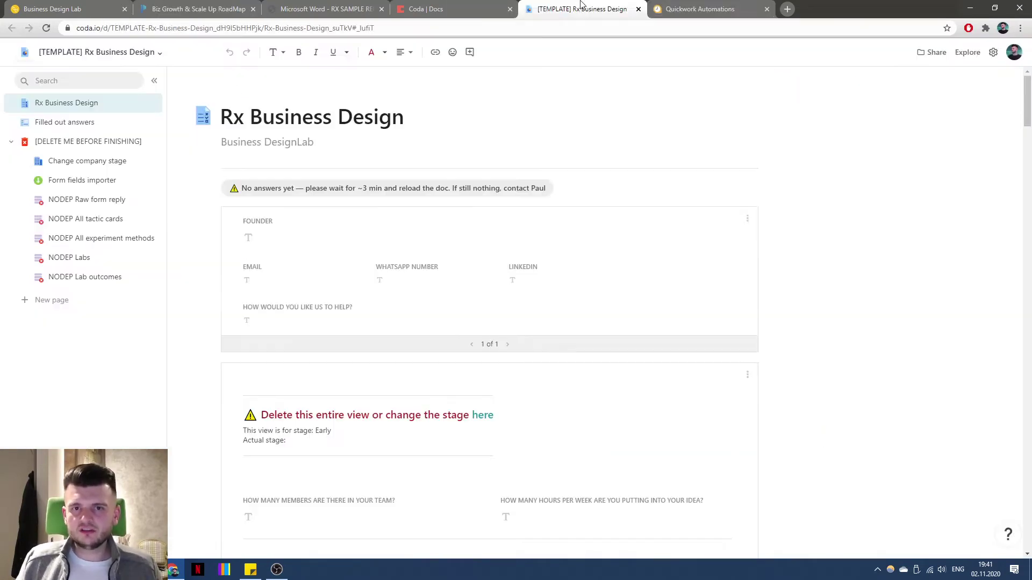
Open the Coda Tricks [PREPARE] report from the Rx — New Reports folder in its own tab, placed after the template doc.
{"action": "left_click", "coordinate": [460, 8]}
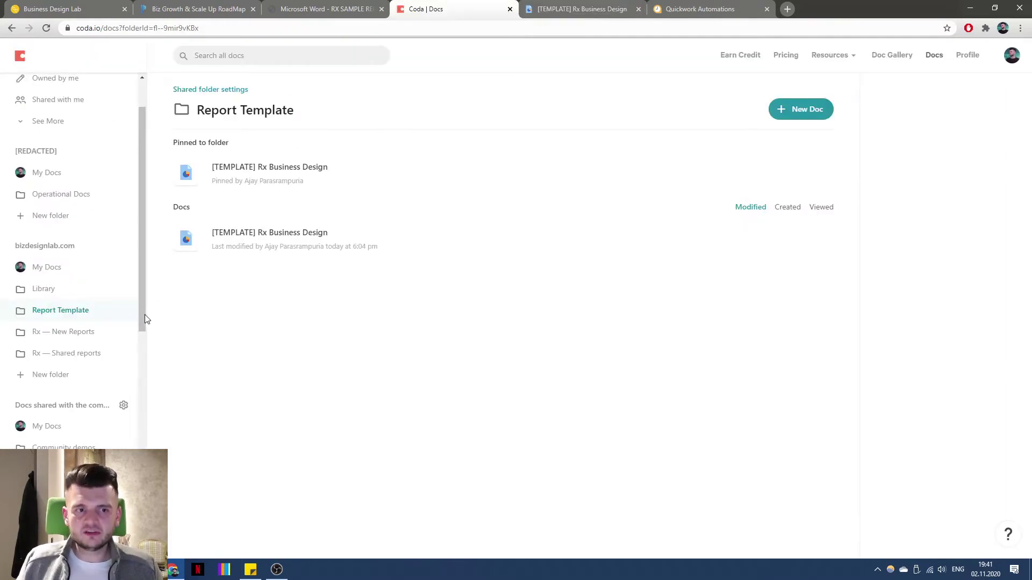
{"action": "left_click", "coordinate": [72, 332]}
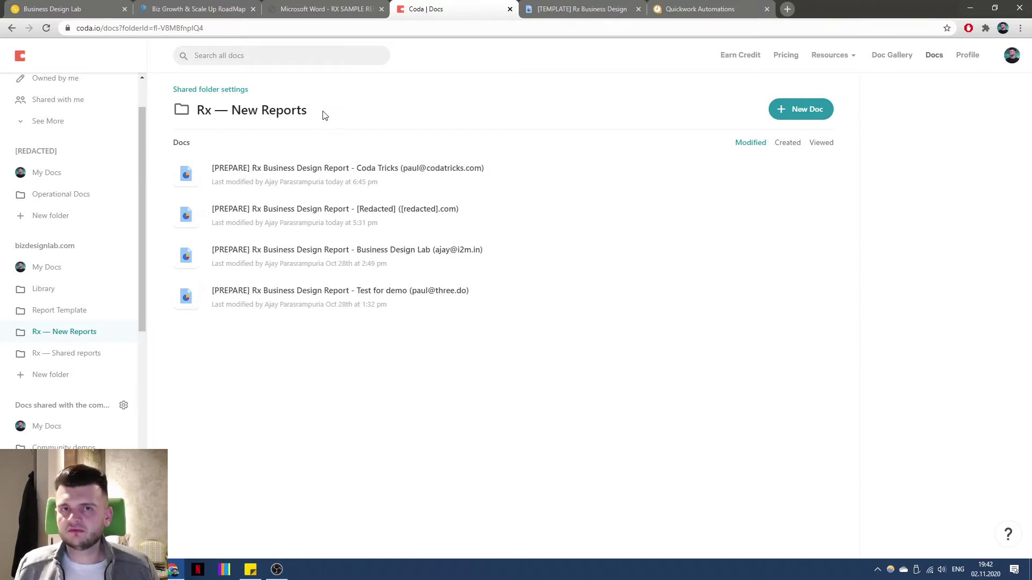
{"action": "middle_click", "coordinate": [408, 171]}
{"action": "left_click_drag", "start_coordinate": [586, 8], "coordinate": [709, 9]}
{"action": "left_click", "coordinate": [470, 8]}
{"action": "left_click", "coordinate": [692, 10]}
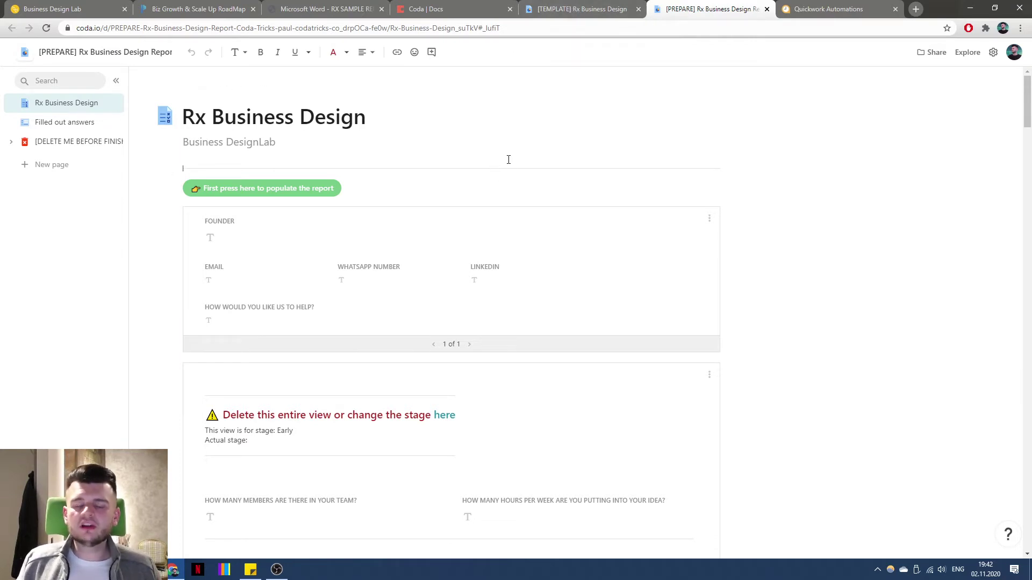
Compare the template doc with the copied report and examine the completion instructions at the end of the report.
{"action": "left_click", "coordinate": [587, 8]}
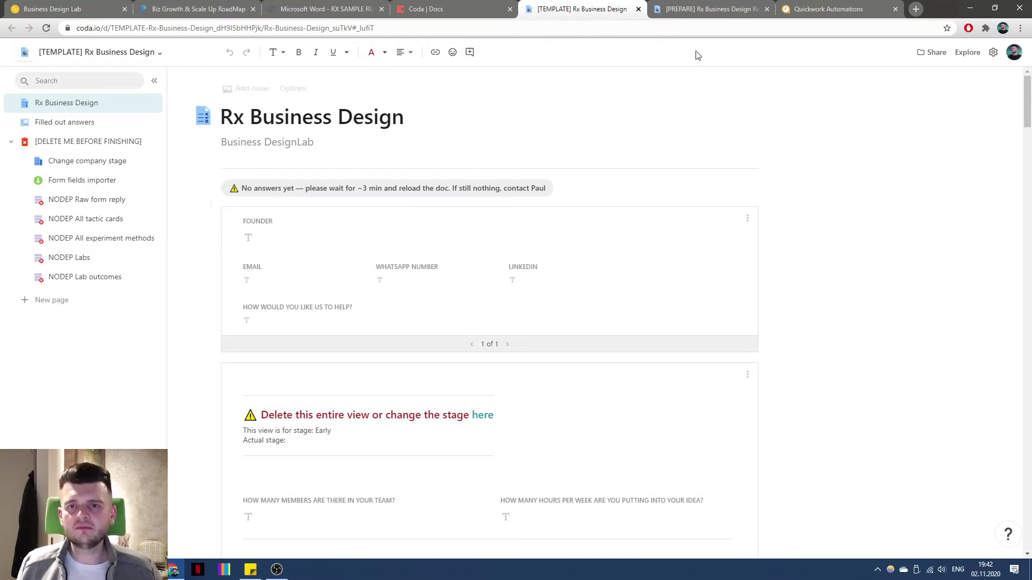
{"action": "left_click", "coordinate": [660, 9]}
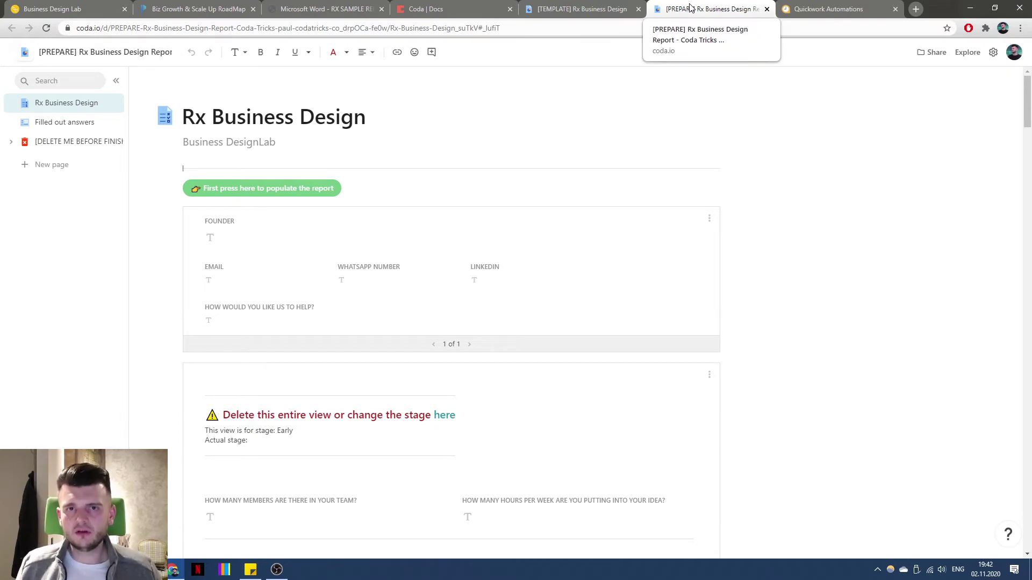
{"action": "scroll", "coordinate": [976, 116], "scroll_direction": "down", "scroll_amount": 20}
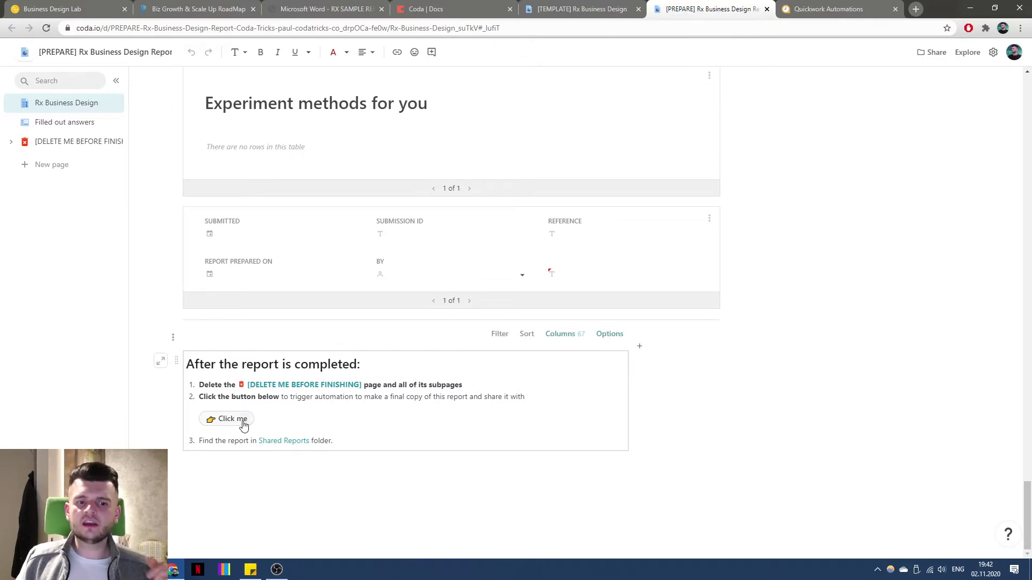
{"action": "left_click_drag", "start_coordinate": [1028, 541], "coordinate": [984, 166]}
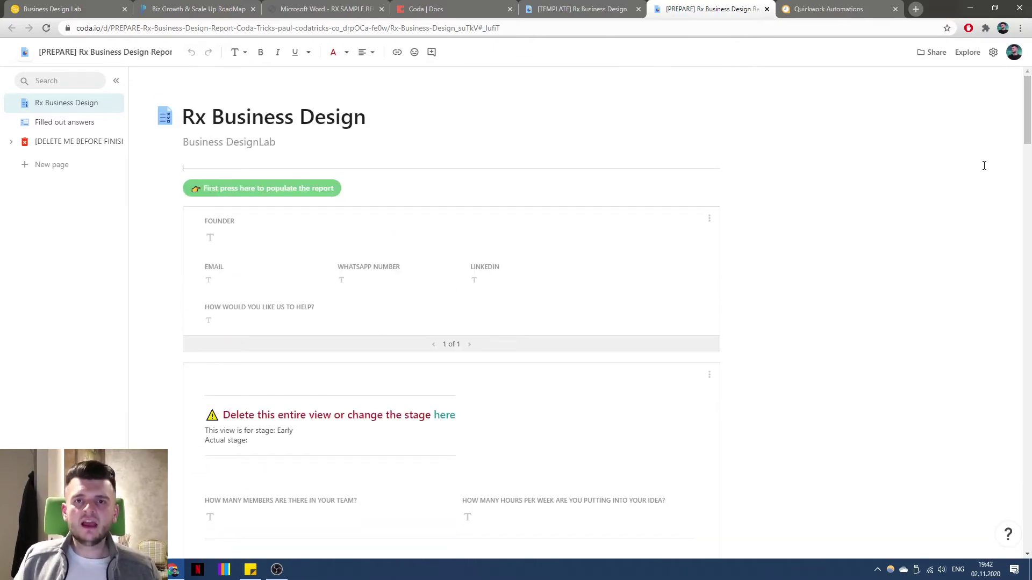
{"action": "left_click", "coordinate": [984, 166]}
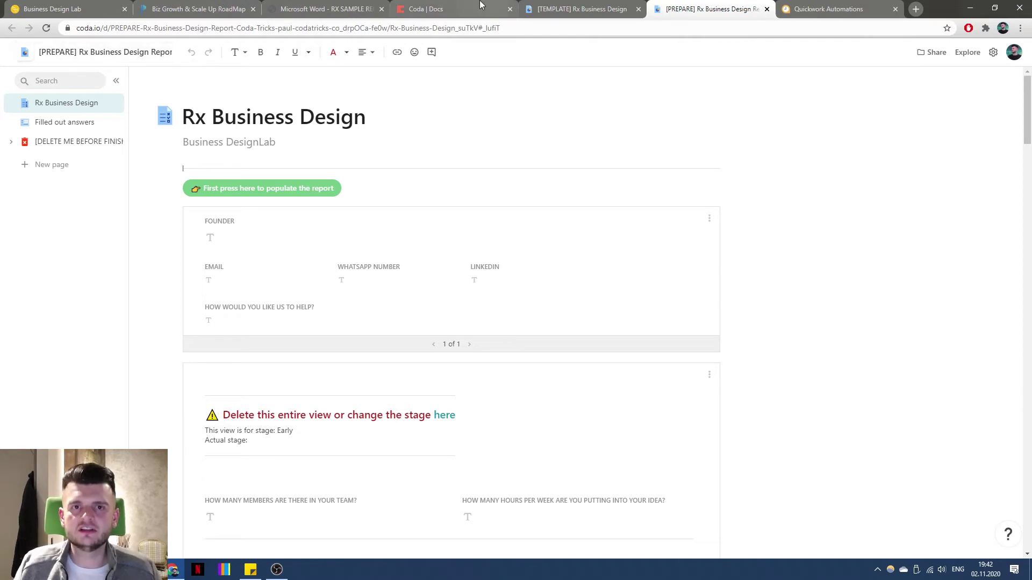
{"action": "scroll", "coordinate": [766, 147], "scroll_direction": "down", "scroll_amount": 3}
{"action": "scroll", "coordinate": [767, 147], "scroll_direction": "up", "scroll_amount": 3}
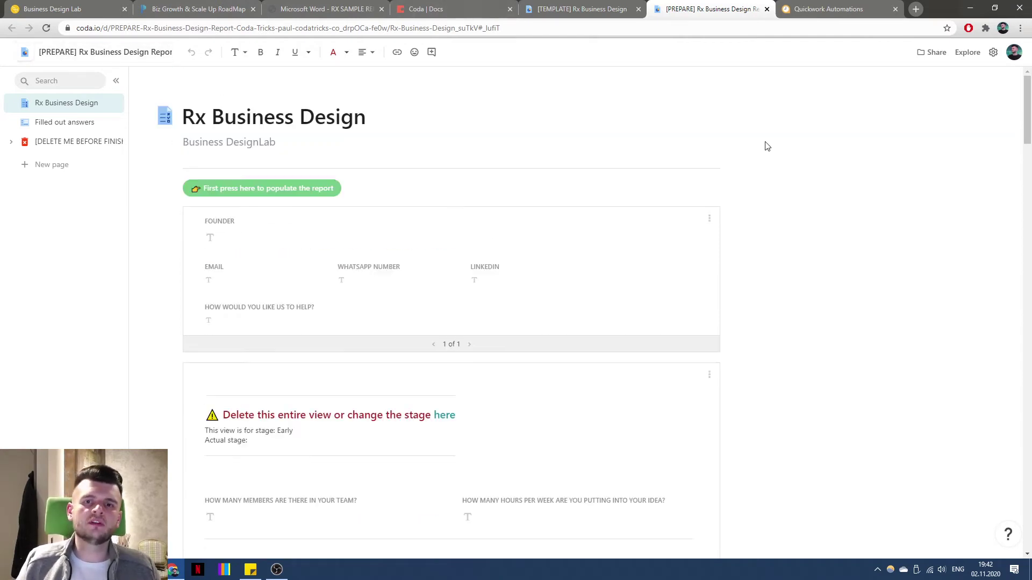
Review how the template, the copied report, the Paperform questions and the Quickwork journeys relate, ending on the copied report.
{"action": "left_click", "coordinate": [589, 10]}
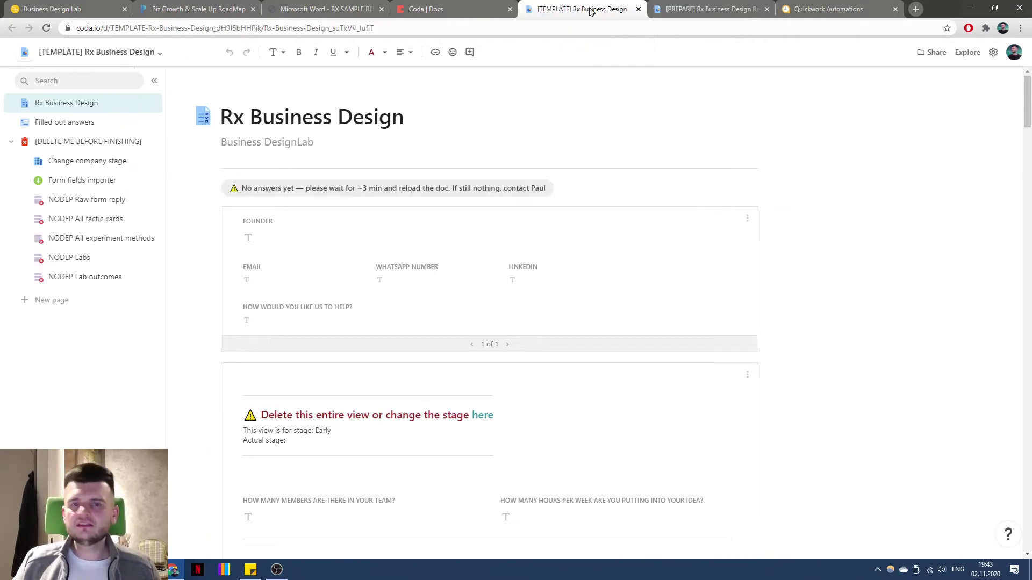
{"action": "left_click", "coordinate": [683, 6]}
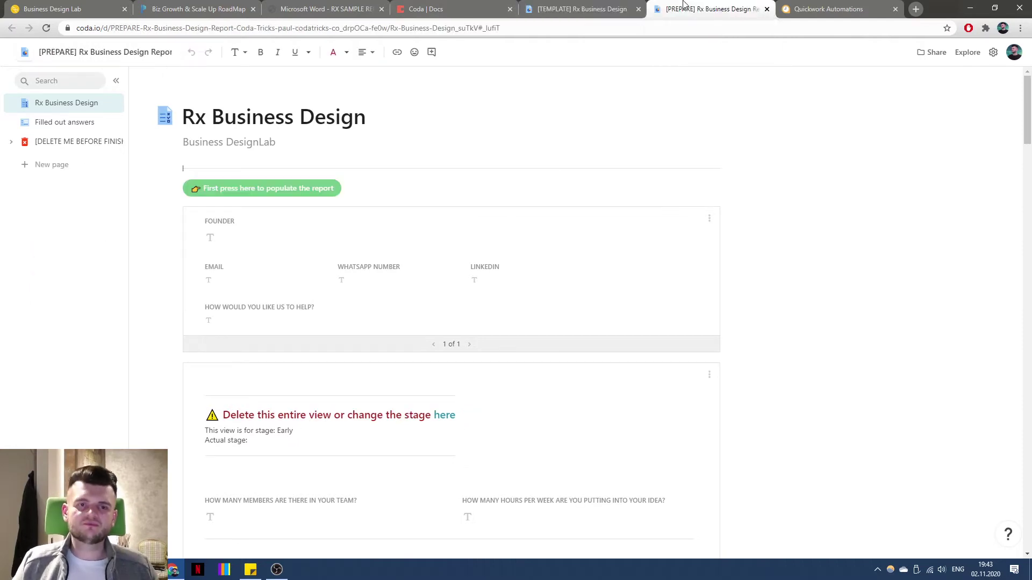
{"action": "left_click", "coordinate": [185, 6]}
{"action": "scroll", "coordinate": [258, 159], "scroll_direction": "up", "scroll_amount": 9}
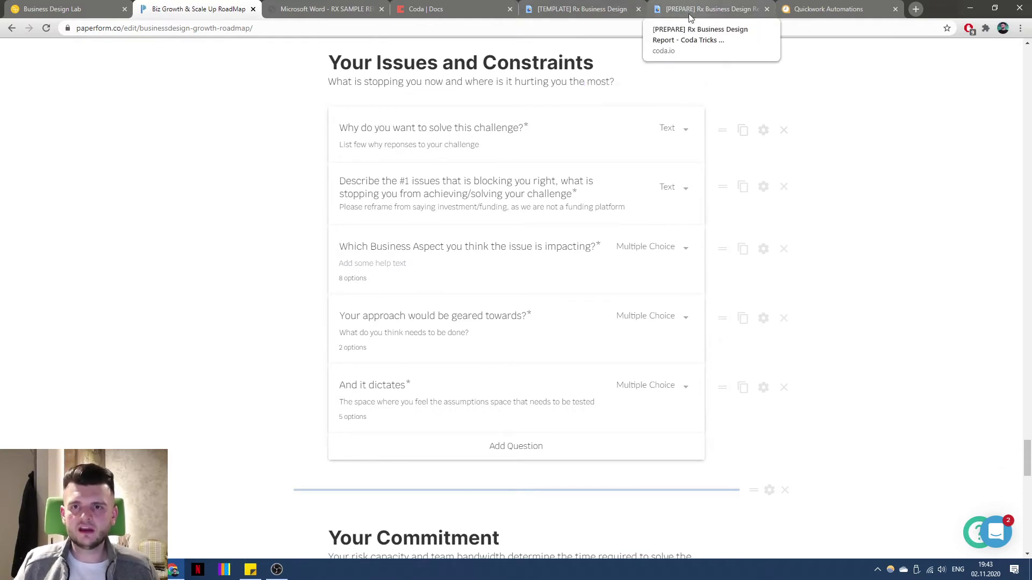
{"action": "left_click", "coordinate": [838, 9]}
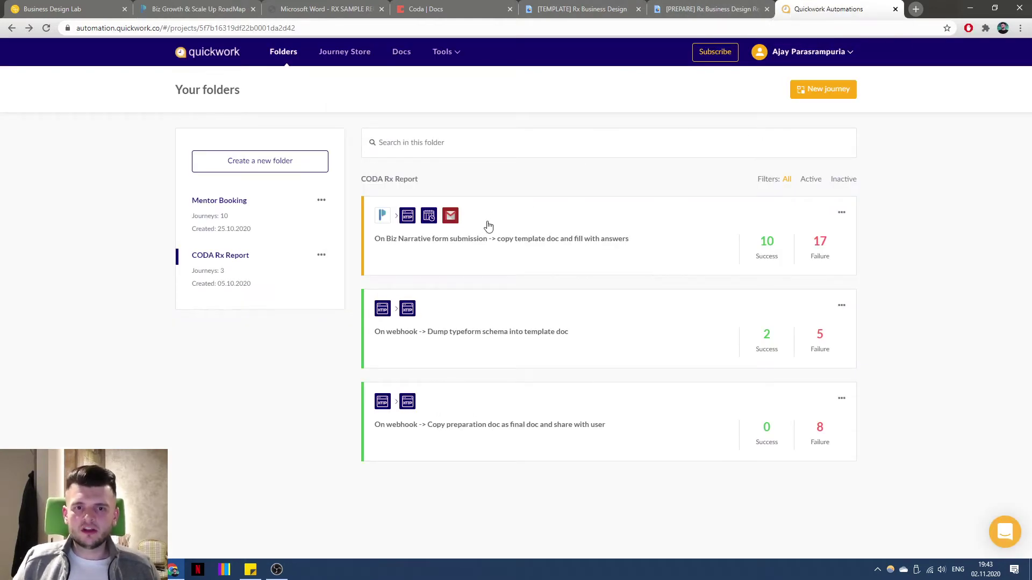
{"action": "left_click", "coordinate": [709, 8]}
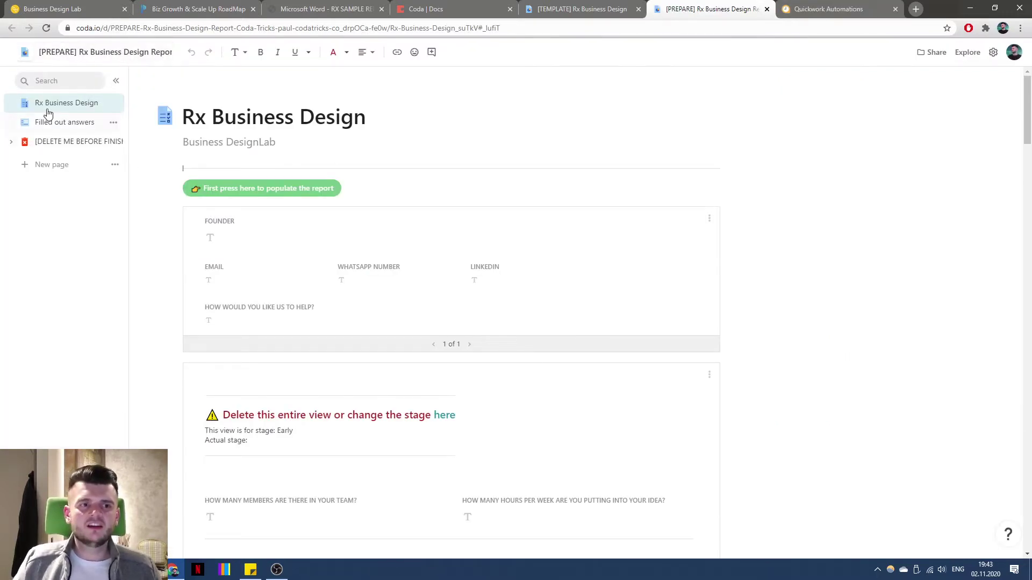
Show the report's hidden pages and widen the page list to fit the longer page names.
{"action": "left_click", "coordinate": [110, 167]}
{"action": "left_click", "coordinate": [246, 186]}
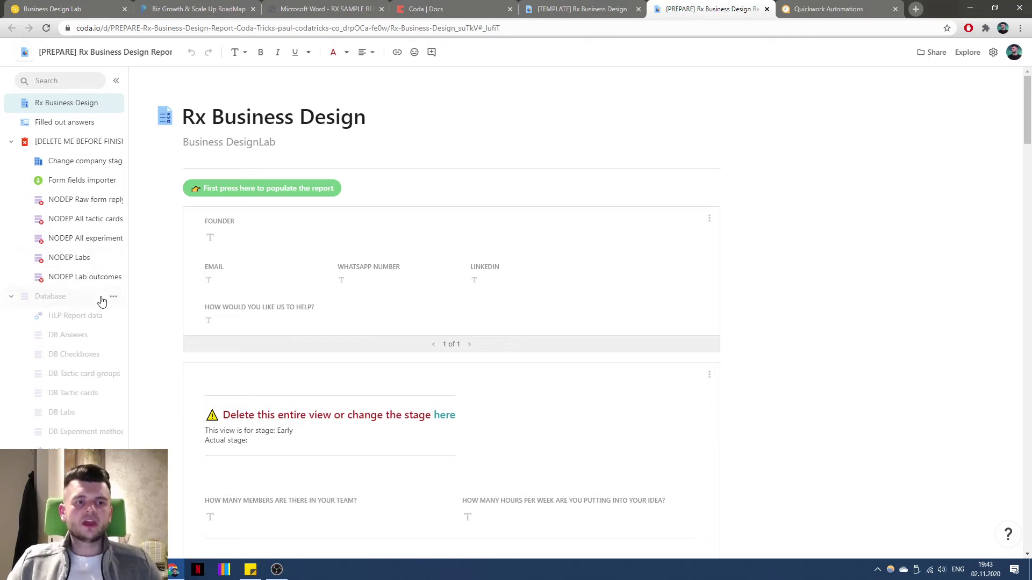
{"action": "left_click_drag", "start_coordinate": [128, 271], "coordinate": [155, 265]}
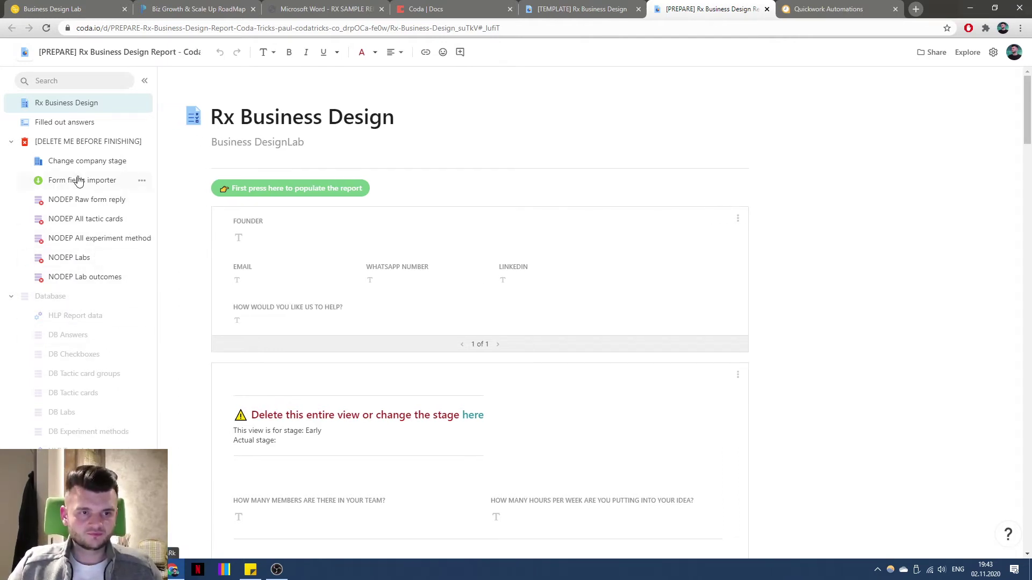
Look through the report's top-level pages, including the Database page, and examine the questions in the DB Answers table.
{"action": "left_click", "coordinate": [88, 140]}
{"action": "left_click", "coordinate": [61, 106]}
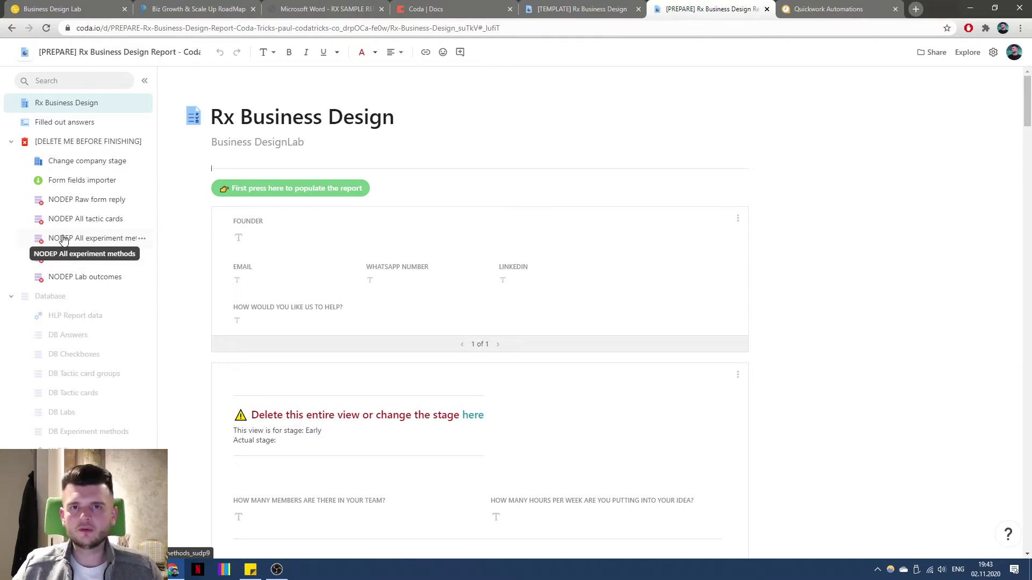
{"action": "left_click", "coordinate": [68, 296]}
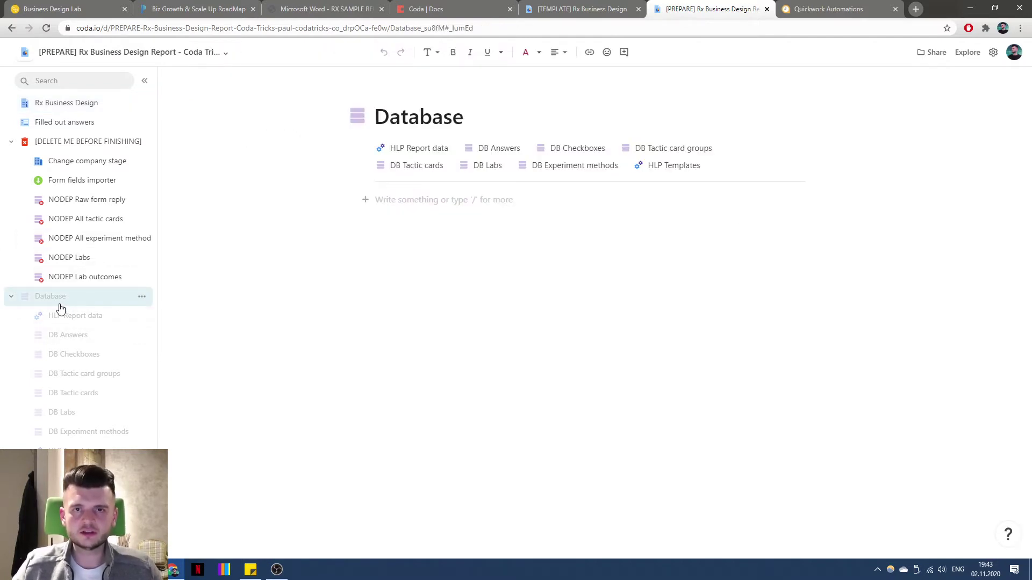
{"action": "left_click", "coordinate": [96, 318]}
{"action": "left_click", "coordinate": [86, 341]}
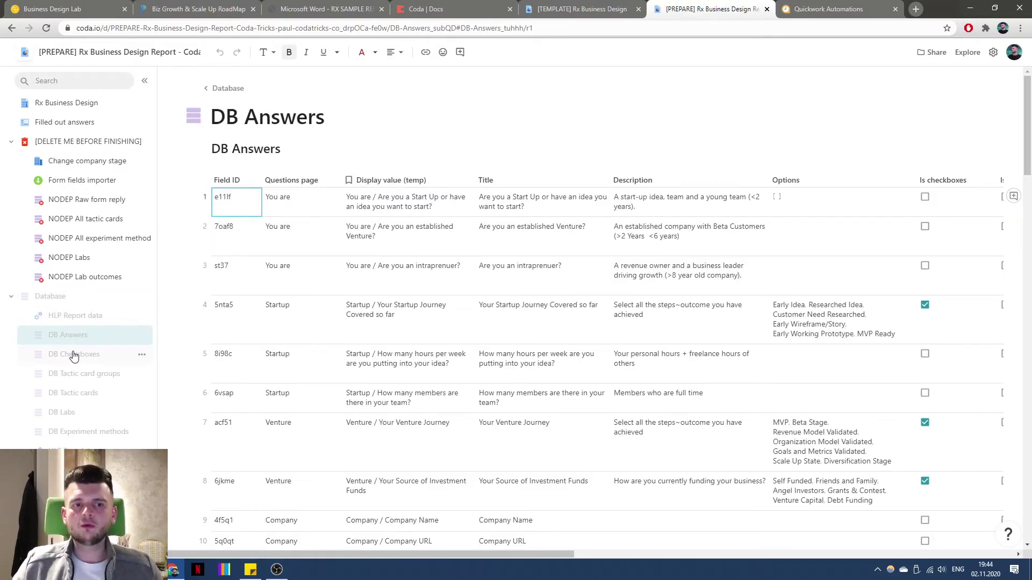
{"action": "scroll", "coordinate": [258, 161], "scroll_direction": "down", "scroll_amount": 1}
{"action": "scroll", "coordinate": [223, 141], "scroll_direction": "up", "scroll_amount": 1}
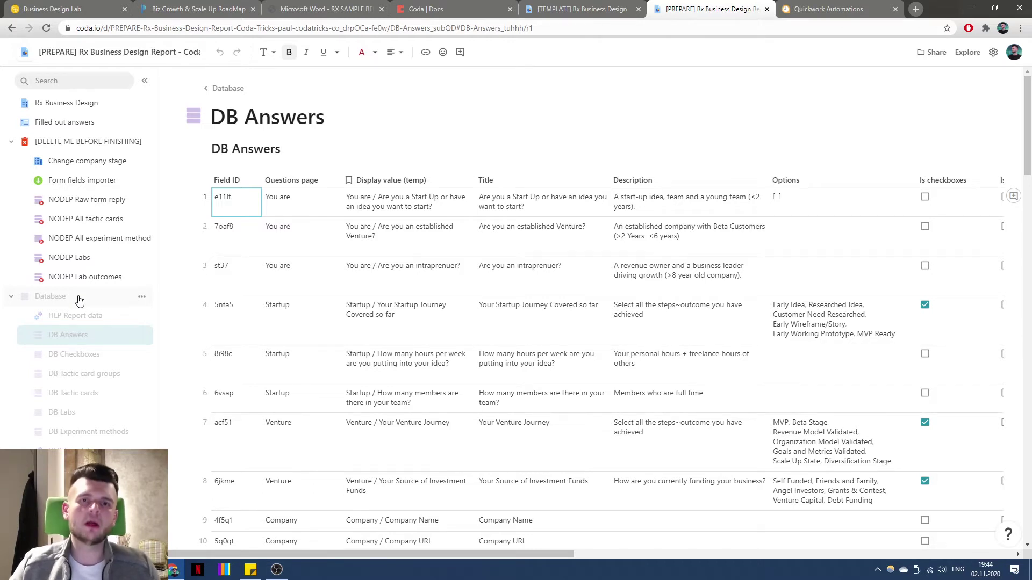
View the database tables from DB Checkboxes through DB Experiment methods, and open the [DELETE ME BEFORE FINISHING] page.
{"action": "left_click", "coordinate": [91, 363]}
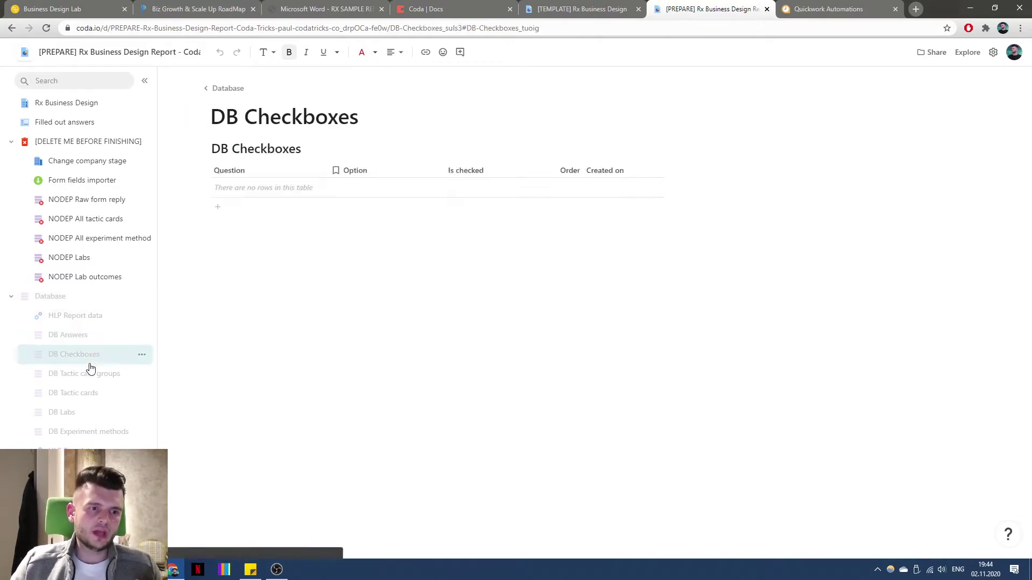
{"action": "left_click", "coordinate": [85, 374]}
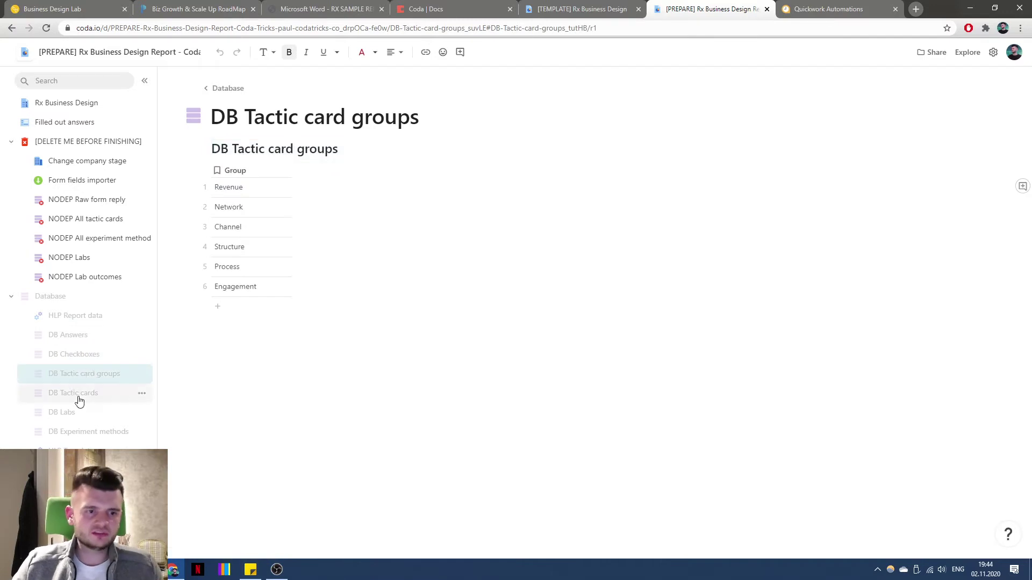
{"action": "left_click", "coordinate": [79, 398]}
{"action": "left_click", "coordinate": [82, 414]}
{"action": "left_click", "coordinate": [106, 431]}
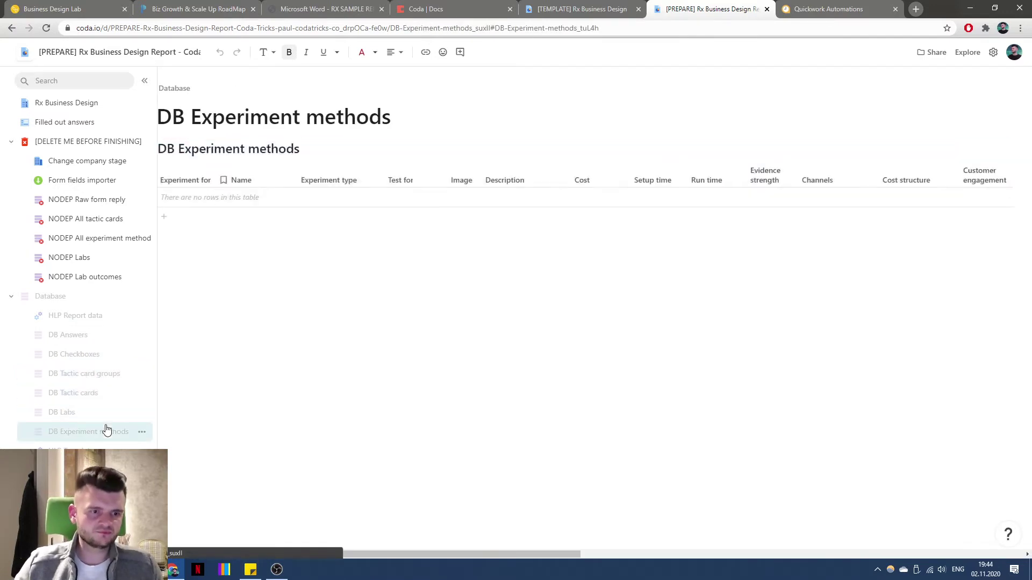
{"action": "left_click", "coordinate": [80, 297]}
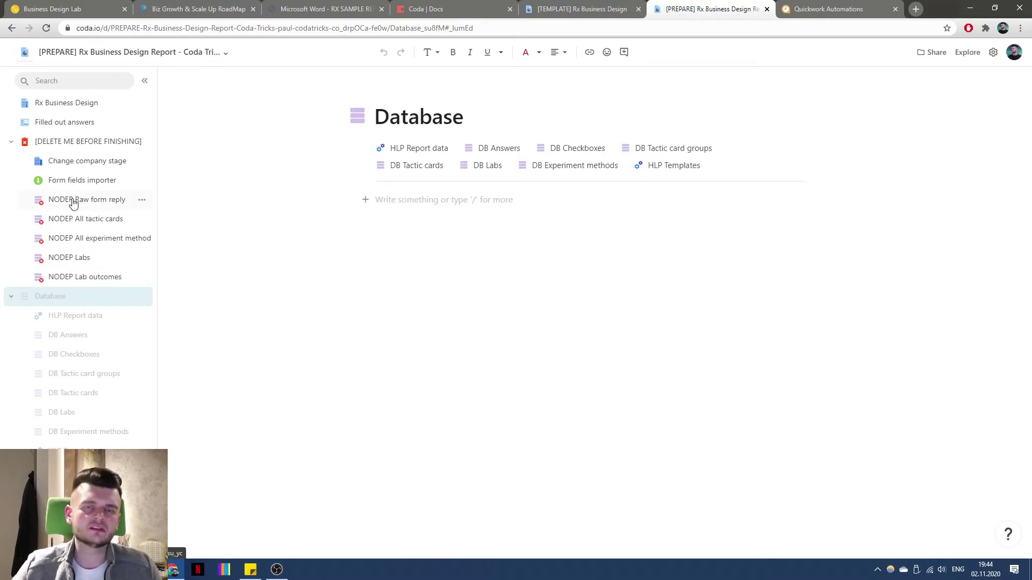
{"action": "left_click", "coordinate": [82, 142]}
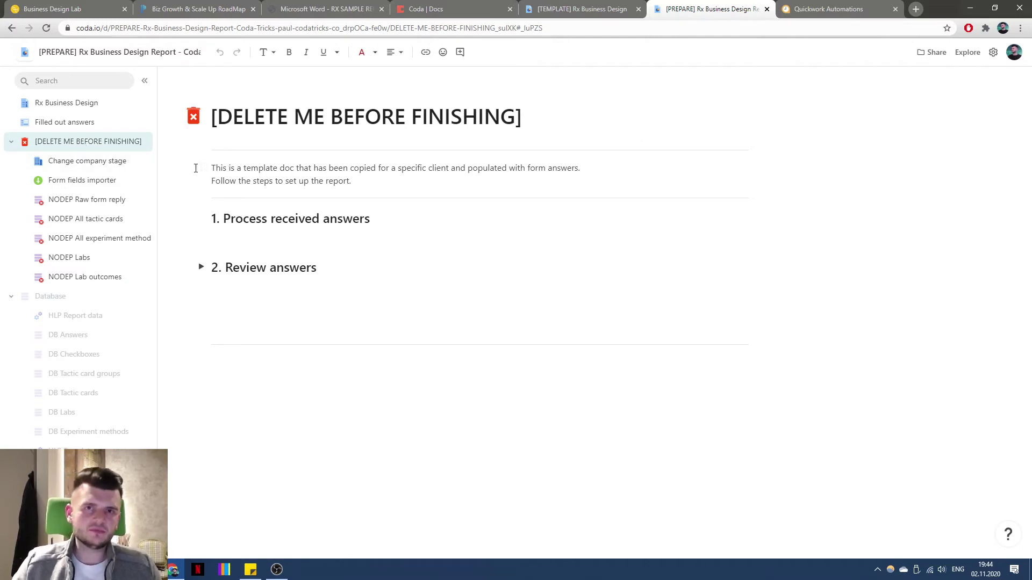
Open the Form fields importer page and examine the Paperform schema dump with its Fields as objects and Fields columns.
{"action": "left_click", "coordinate": [84, 186]}
{"action": "scroll", "coordinate": [268, 217], "scroll_direction": "down", "scroll_amount": 5}
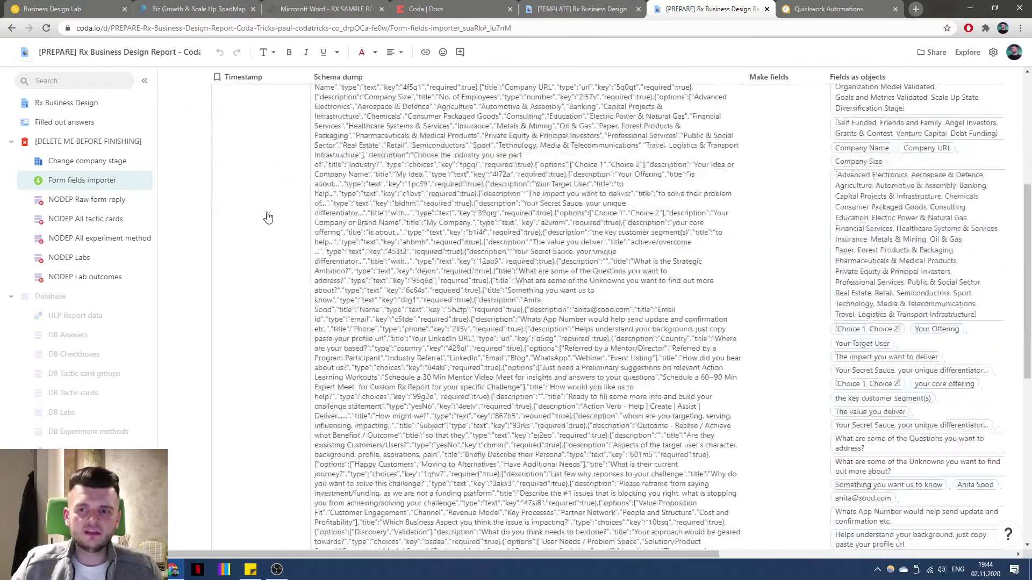
{"action": "scroll", "coordinate": [277, 210], "scroll_direction": "down", "scroll_amount": 7}
{"action": "scroll", "coordinate": [285, 214], "scroll_direction": "up", "scroll_amount": 11}
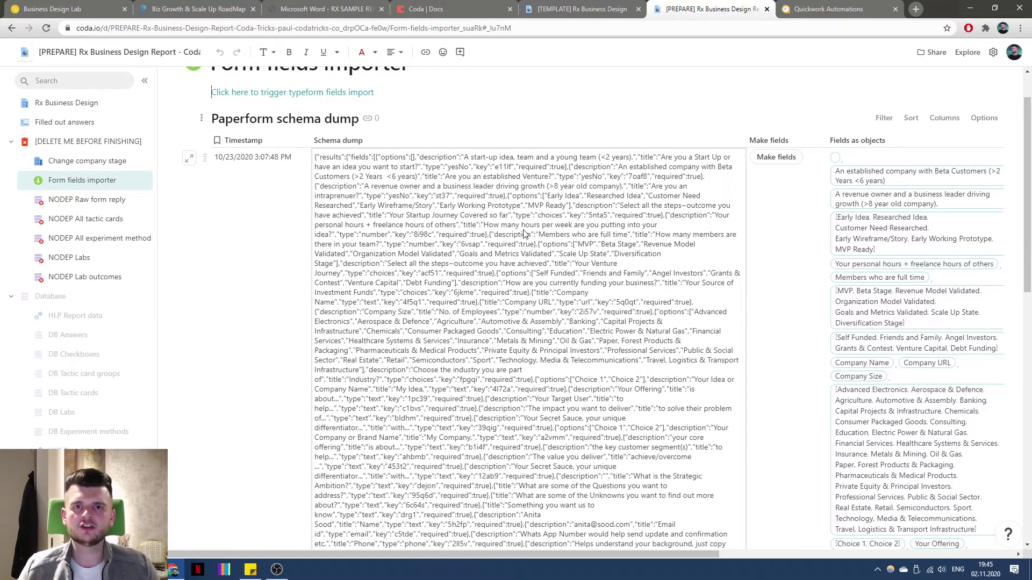
{"action": "scroll", "coordinate": [513, 250], "scroll_direction": "up", "scroll_amount": 1}
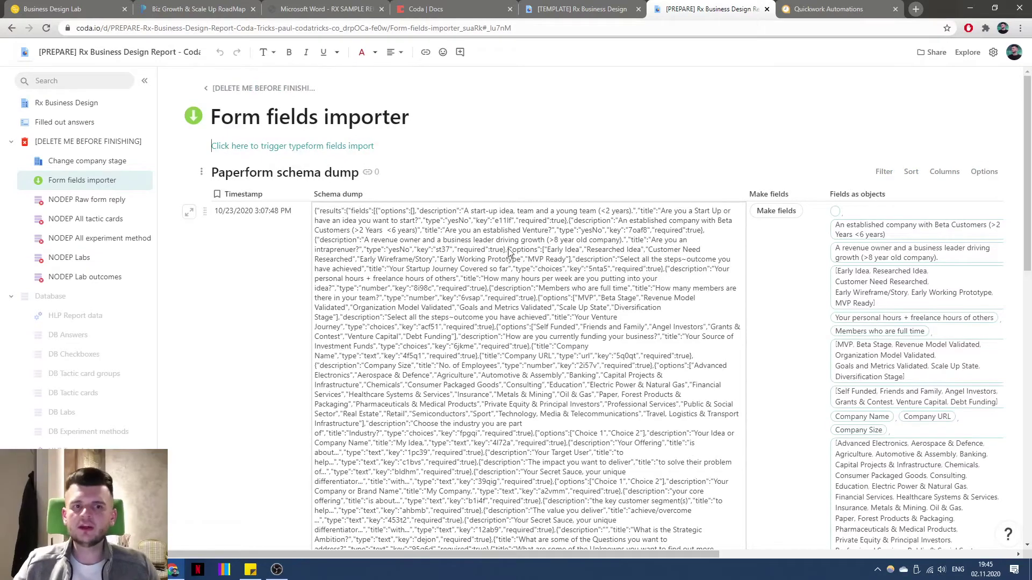
{"action": "scroll", "coordinate": [509, 253], "scroll_direction": "down", "scroll_amount": 2}
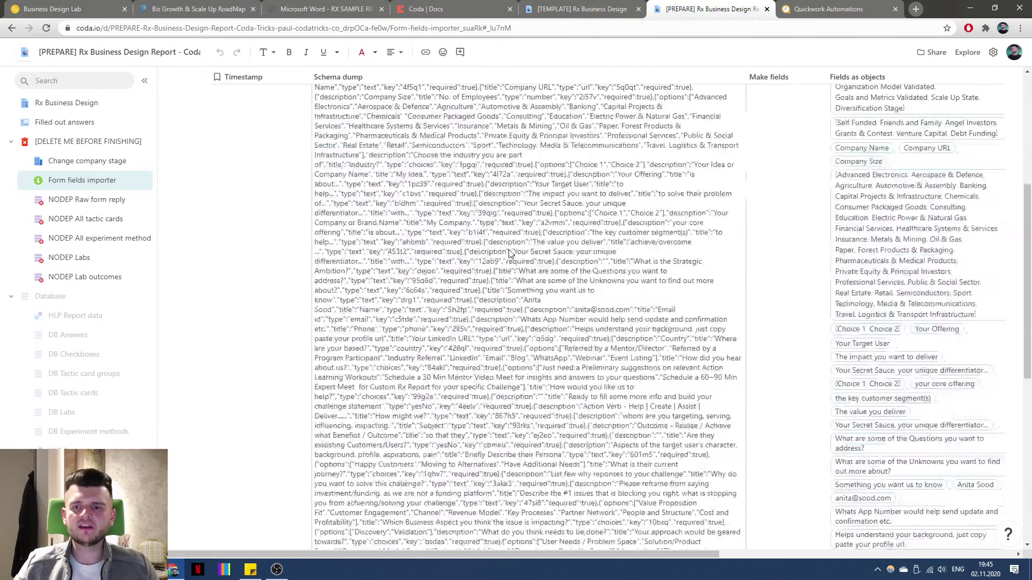
{"action": "scroll", "coordinate": [509, 252], "scroll_direction": "up", "scroll_amount": 2}
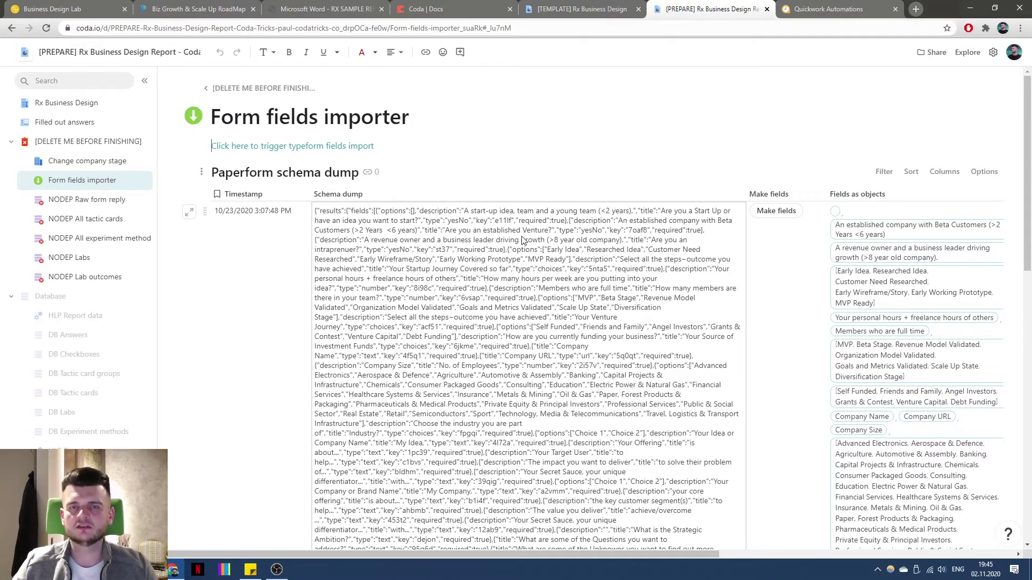
{"action": "scroll", "coordinate": [516, 247], "scroll_direction": "right", "scroll_amount": 4}
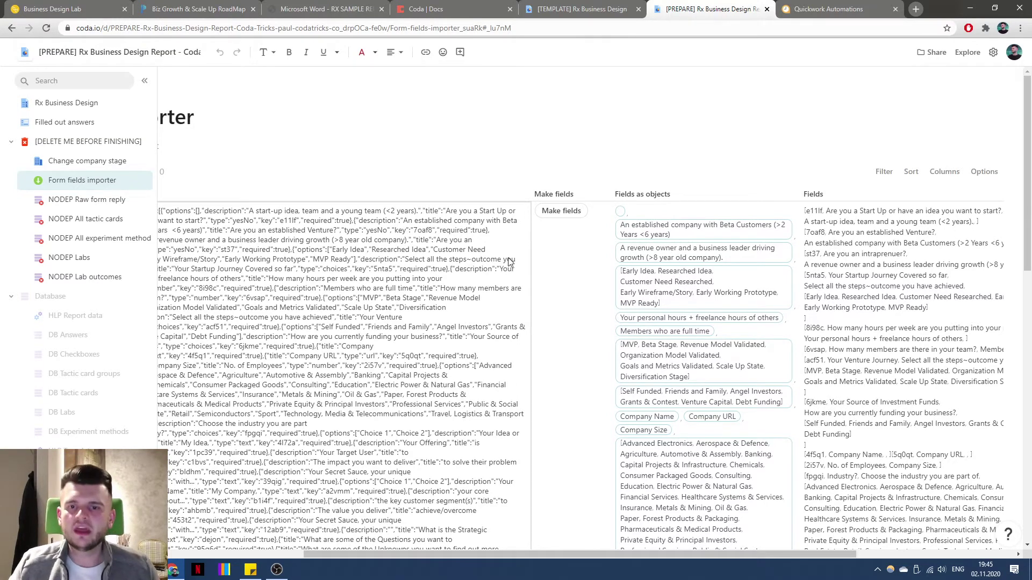
{"action": "scroll", "coordinate": [505, 247], "scroll_direction": "left", "scroll_amount": 4}
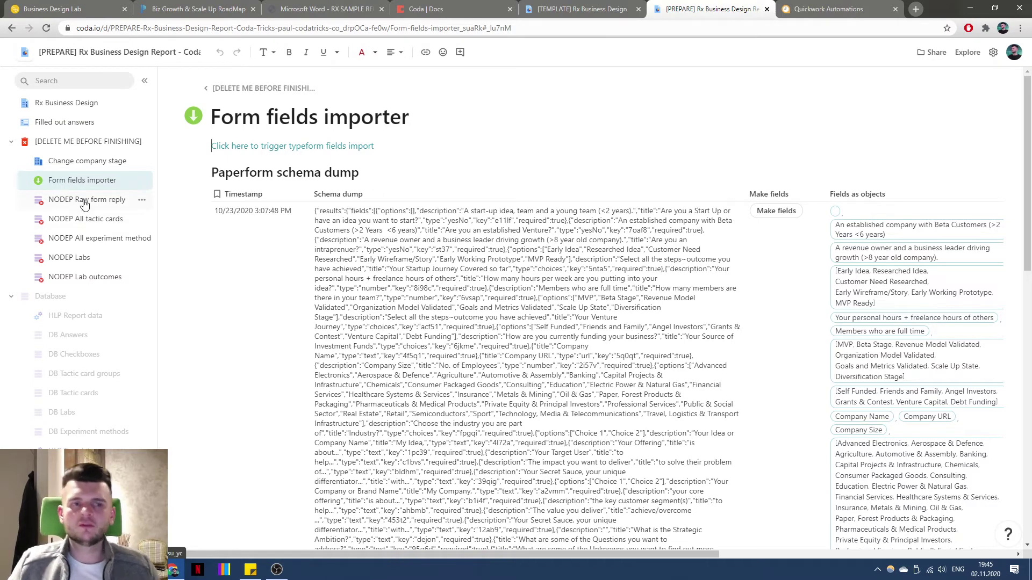
Open the NODEP Raw form reply page and inspect the submission's Dump and Parsed columns.
{"action": "left_click", "coordinate": [88, 204]}
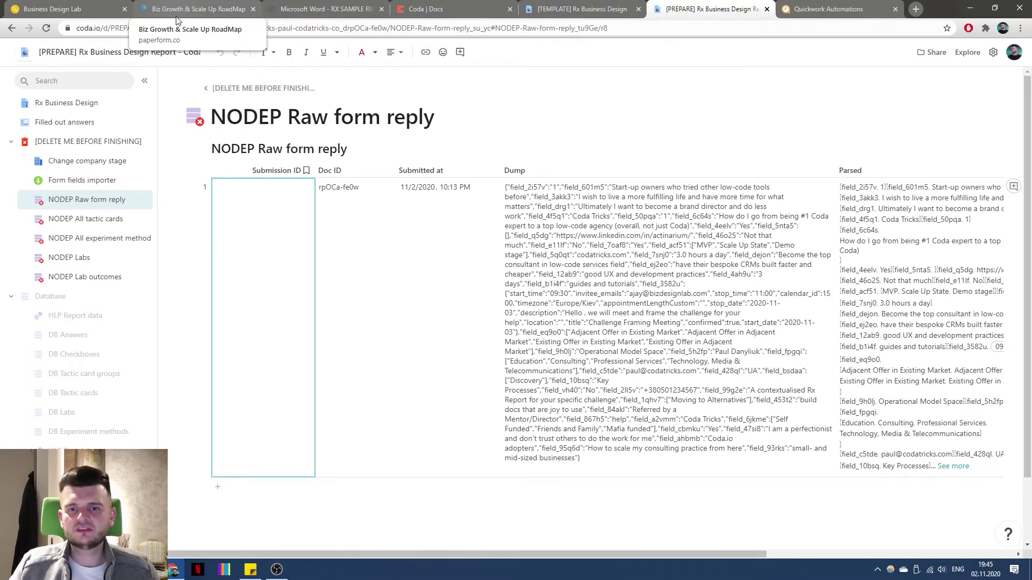
{"action": "scroll", "coordinate": [591, 226], "scroll_direction": "right", "scroll_amount": 3}
{"action": "left_click", "coordinate": [712, 200]}
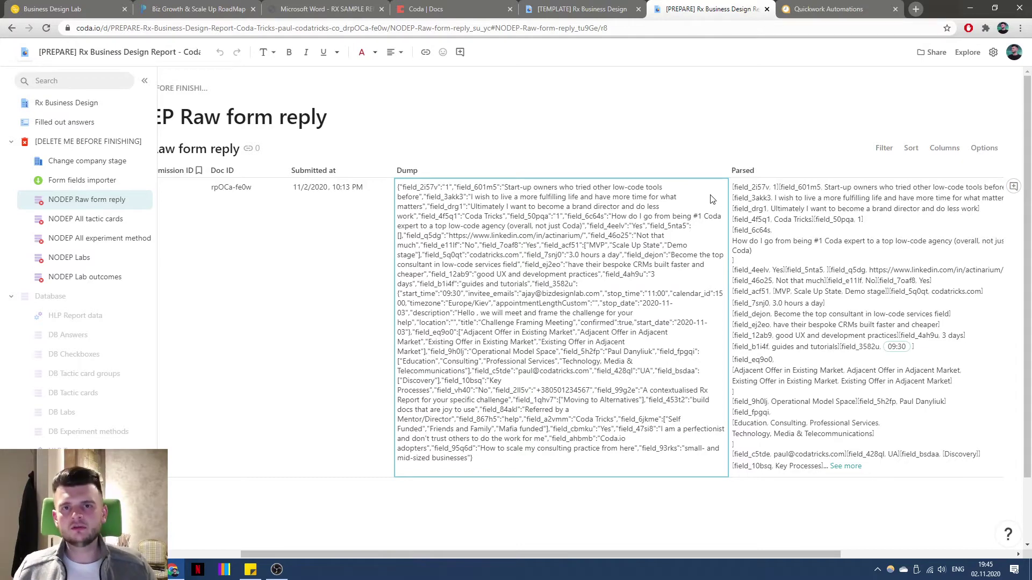
Open the Coda Community site (community.coda.io) in a new browser tab and search its topics for "typeform".
{"action": "left_click", "coordinate": [918, 11]}
{"action": "type", "text": "comm"}
{"action": "key", "text": "Return"}
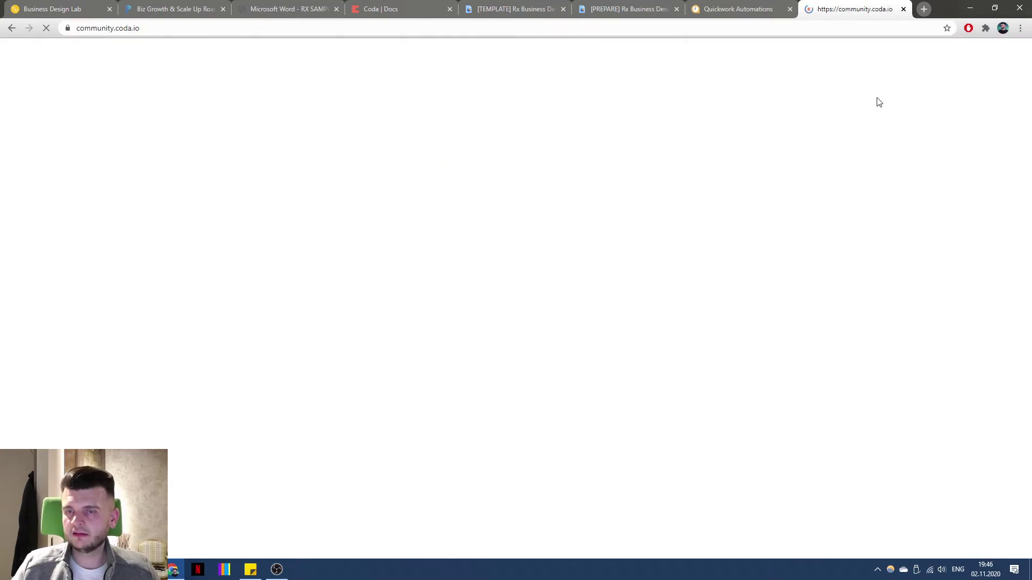
{"action": "left_click", "coordinate": [752, 54]}
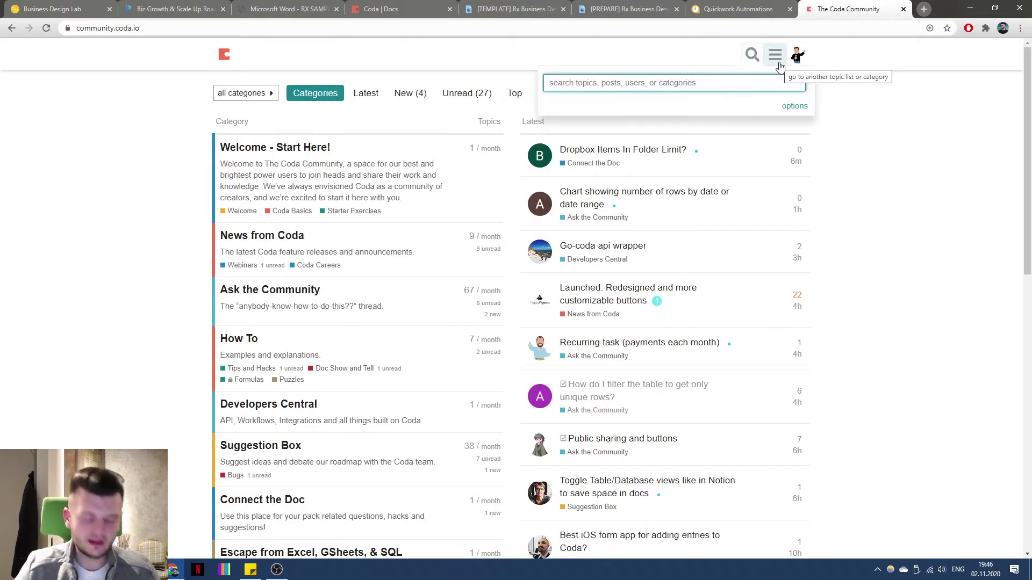
{"action": "type", "text": "typeform"}
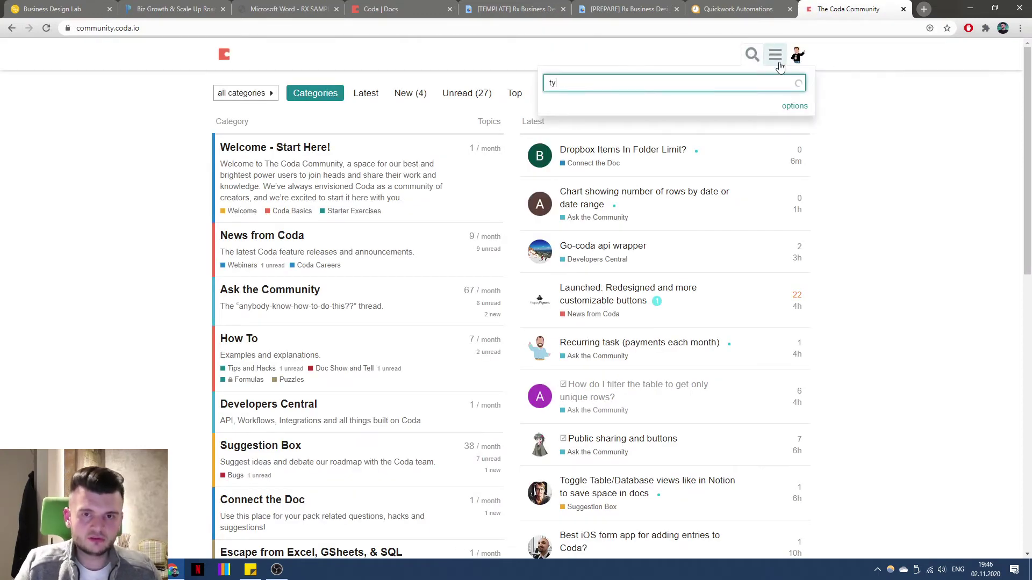